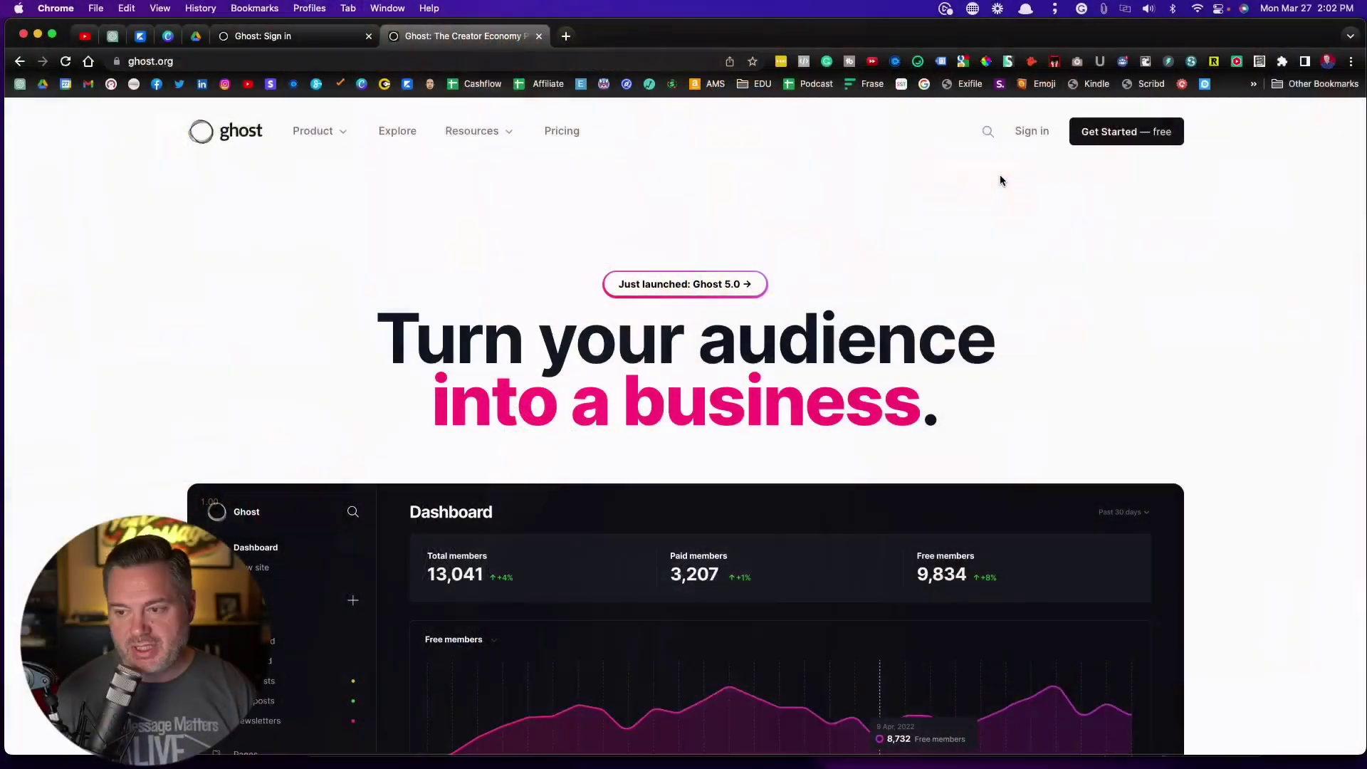
Start the free Ghost(Pro) sign-up and browse the theme gallery
{"action": "left_click", "coordinate": [1109, 133]}
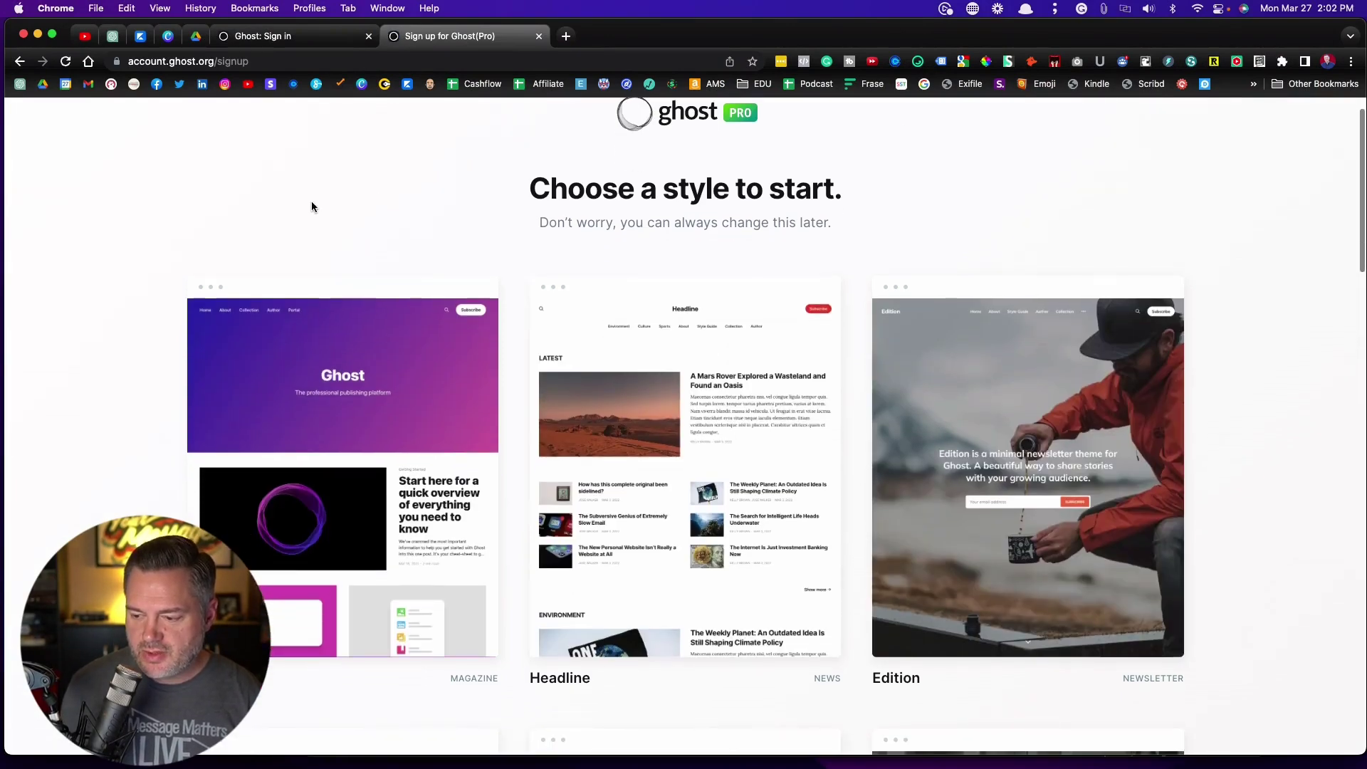
{"action": "scroll", "coordinate": [312, 207], "scroll_direction": "down", "scroll_amount": 3}
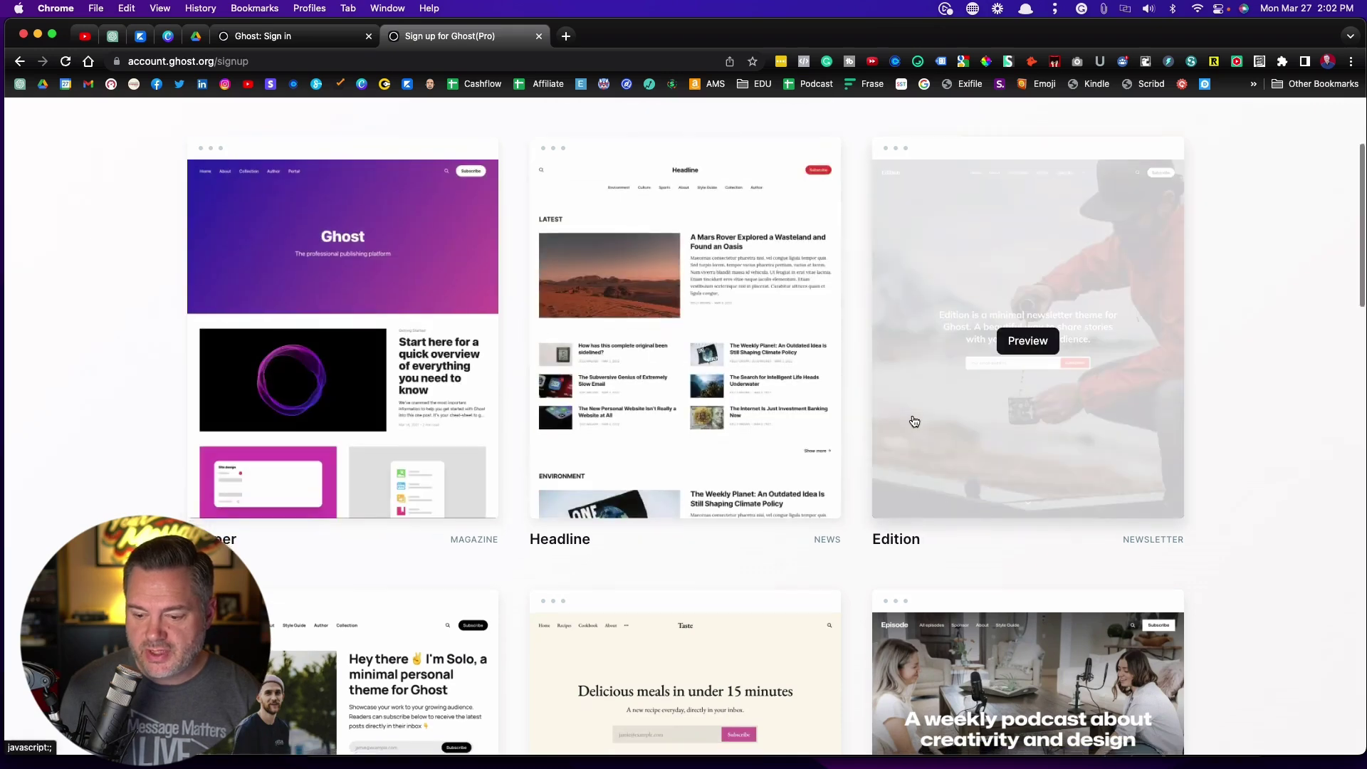
{"action": "scroll", "coordinate": [911, 421], "scroll_direction": "down", "scroll_amount": 3}
{"action": "scroll", "coordinate": [914, 421], "scroll_direction": "up", "scroll_amount": 5}
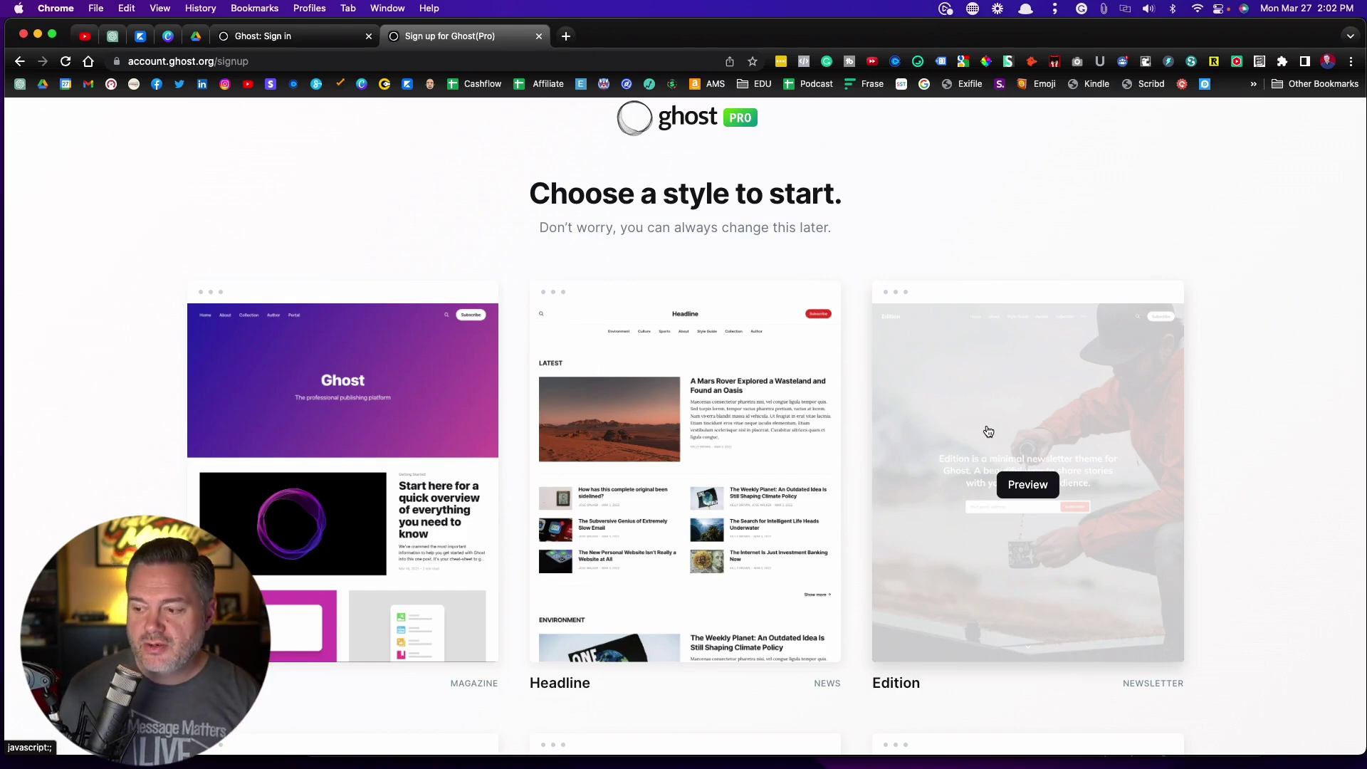
Open the full Edition theme preview and scroll through it
{"action": "left_click", "coordinate": [1028, 489]}
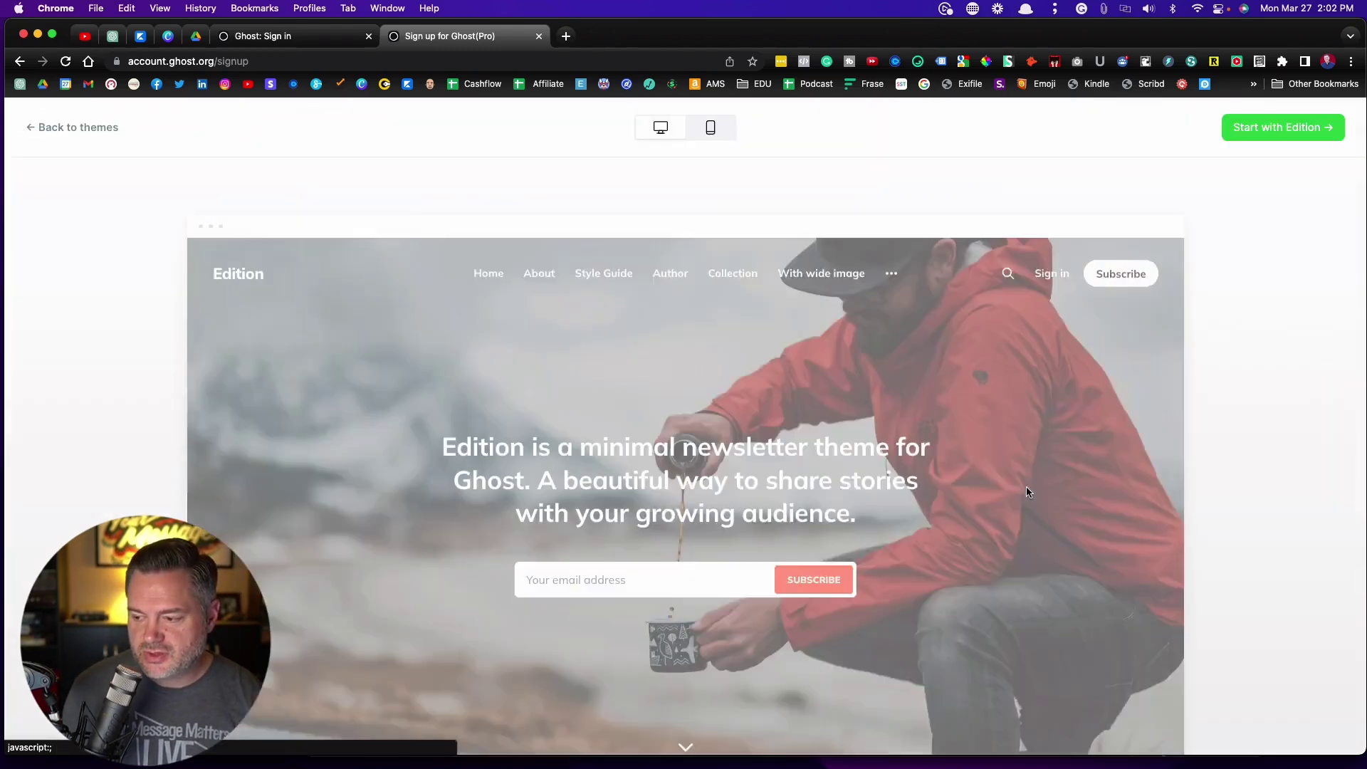
{"action": "scroll", "coordinate": [983, 481], "scroll_direction": "down", "scroll_amount": 10}
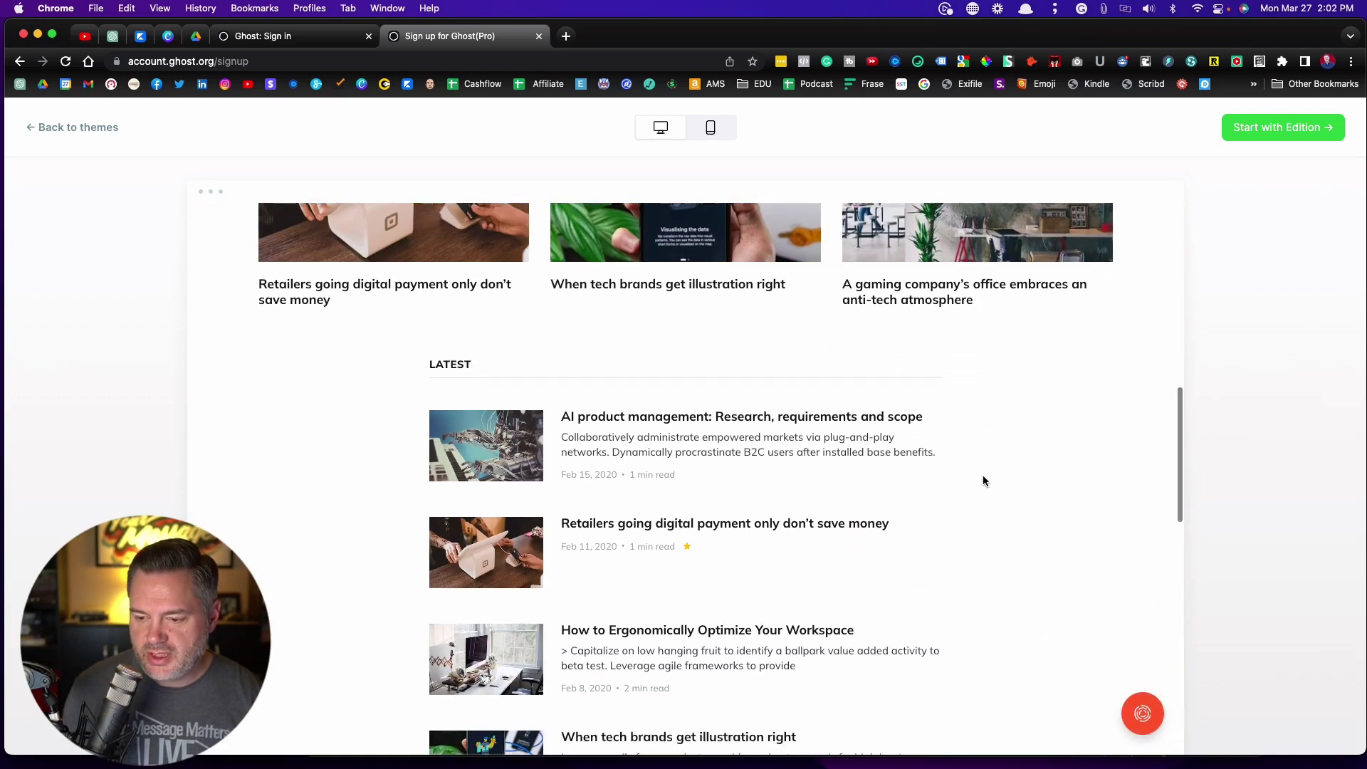
{"action": "scroll", "coordinate": [983, 481], "scroll_direction": "up", "scroll_amount": 15}
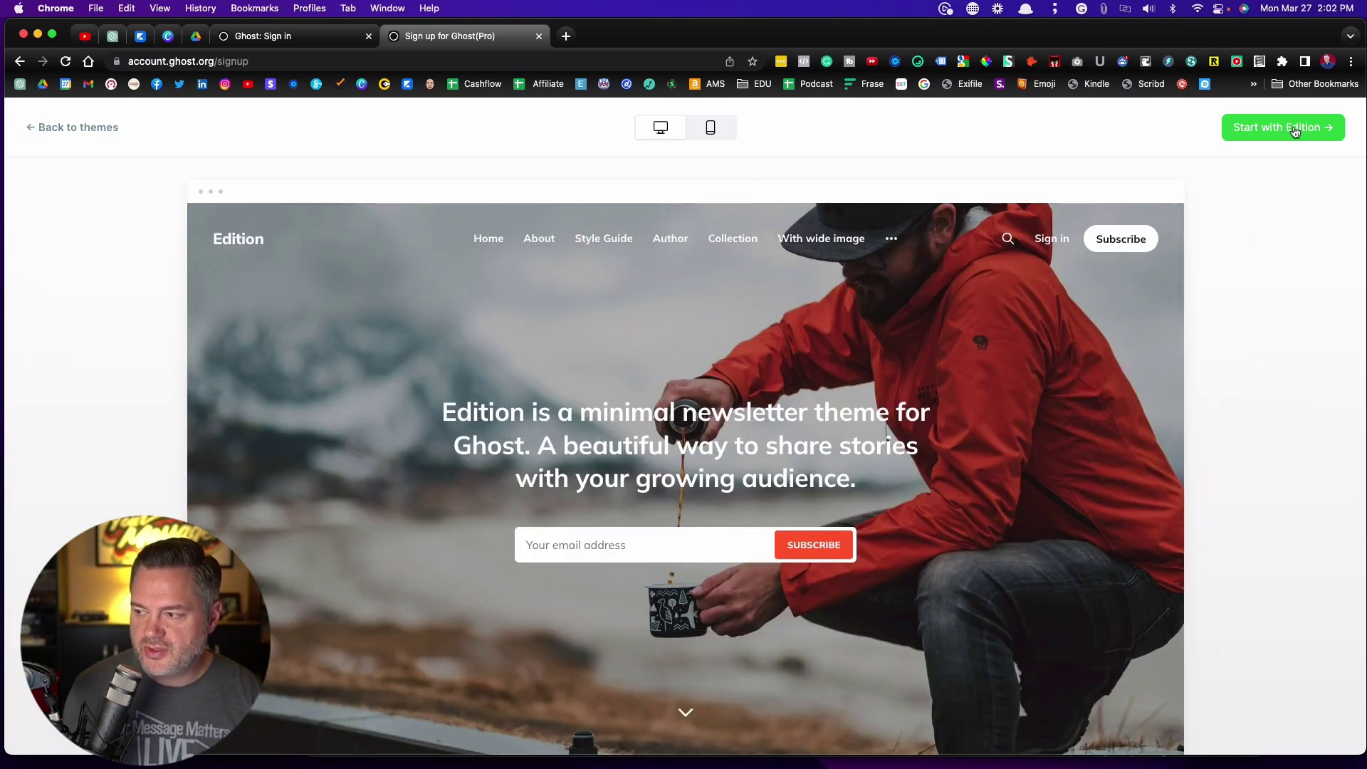
Choose Edition as the site's theme, leaving the brand colour unchanged
{"action": "left_click", "coordinate": [1294, 132]}
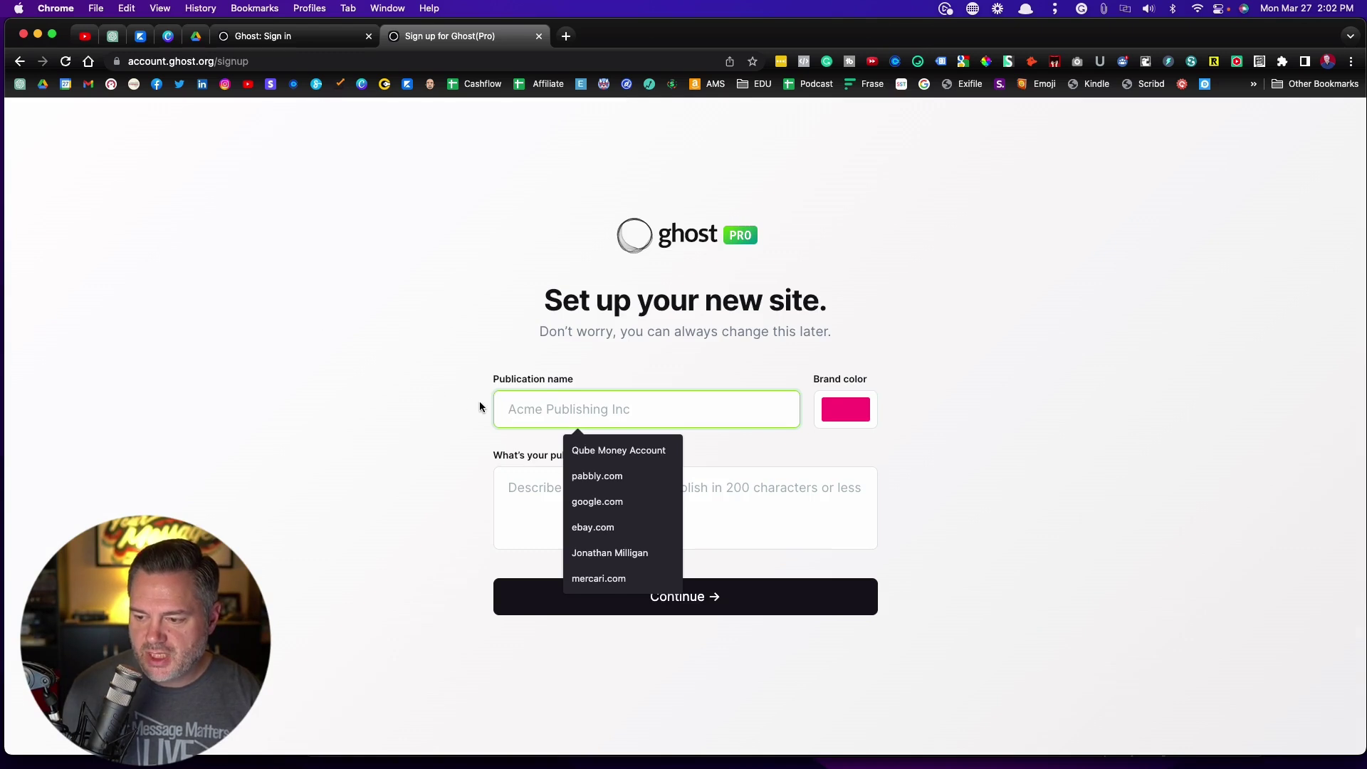
{"action": "left_click", "coordinate": [845, 416]}
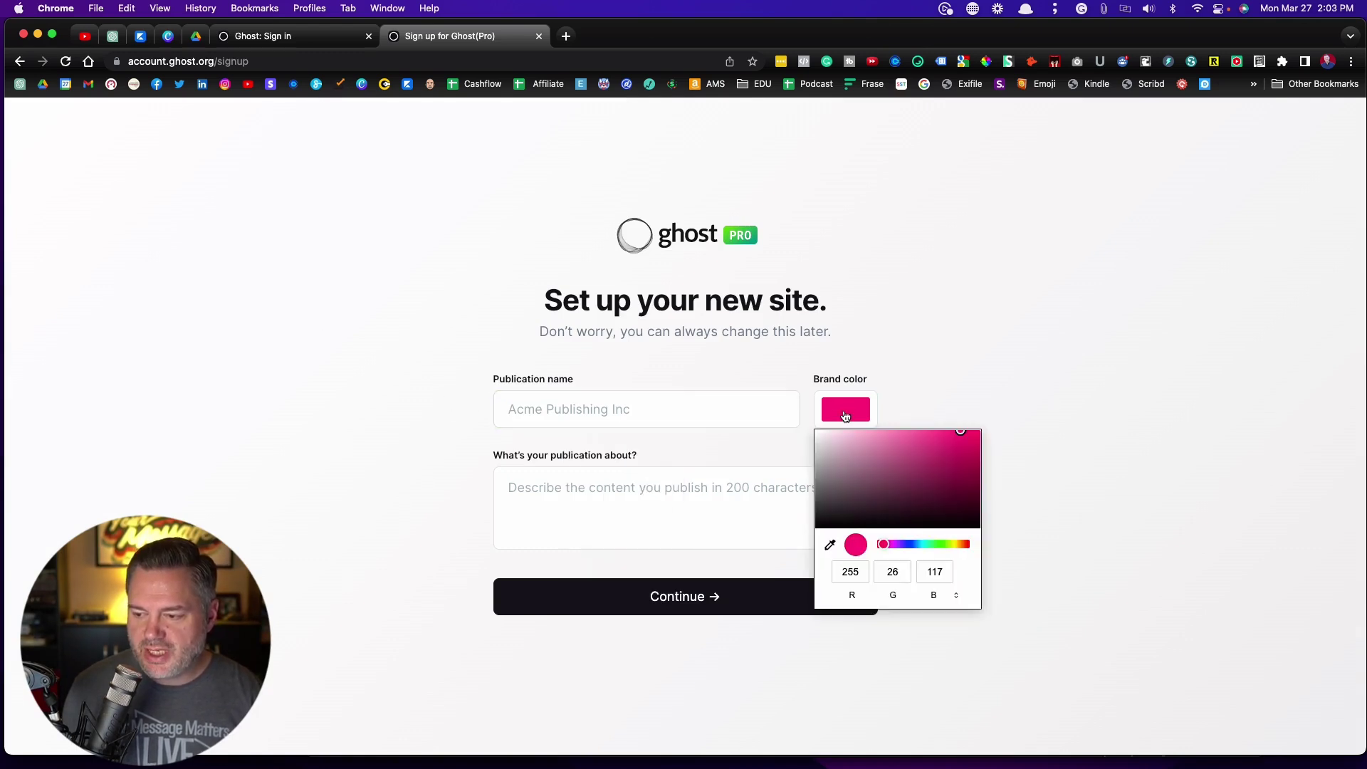
{"action": "left_click", "coordinate": [269, 407]}
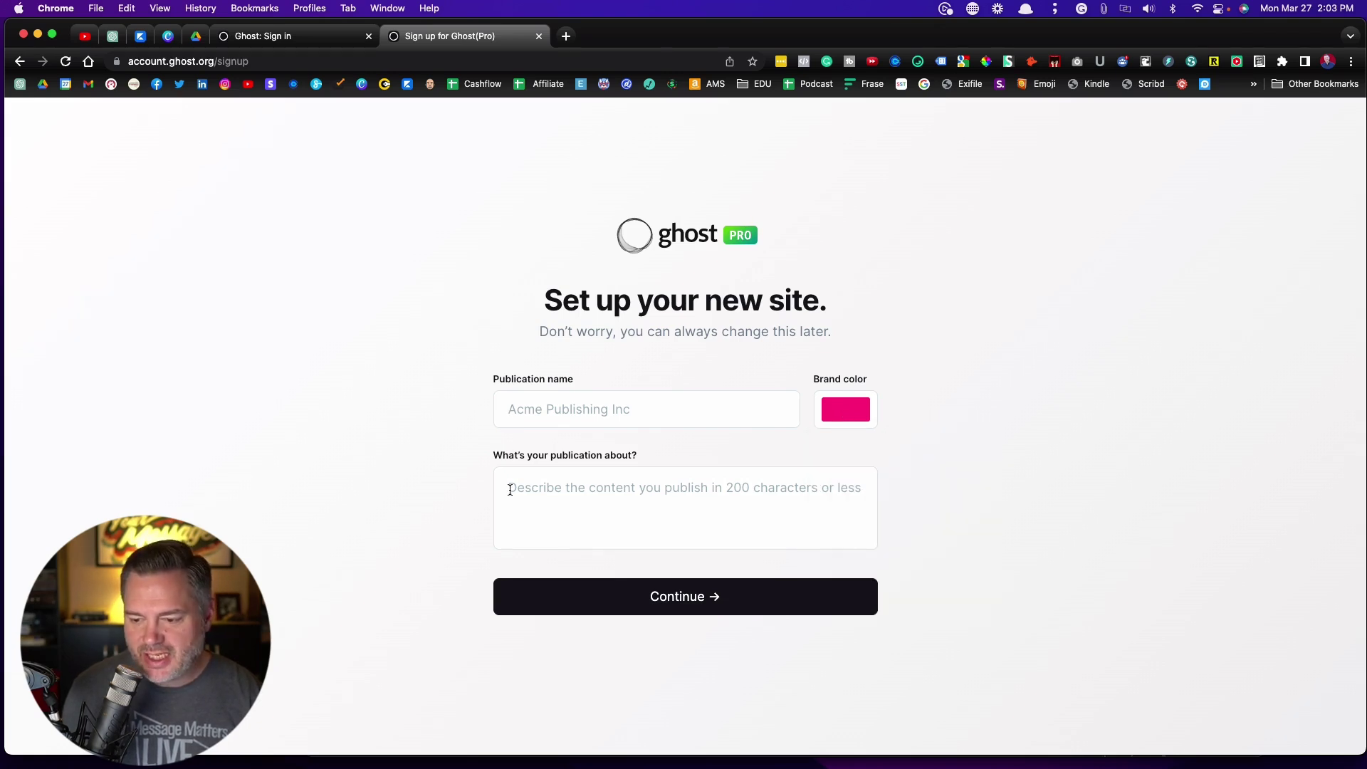
Name the publication 'ebay business', describe it as 'A ebay education business', and continue
{"action": "left_click", "coordinate": [507, 405]}
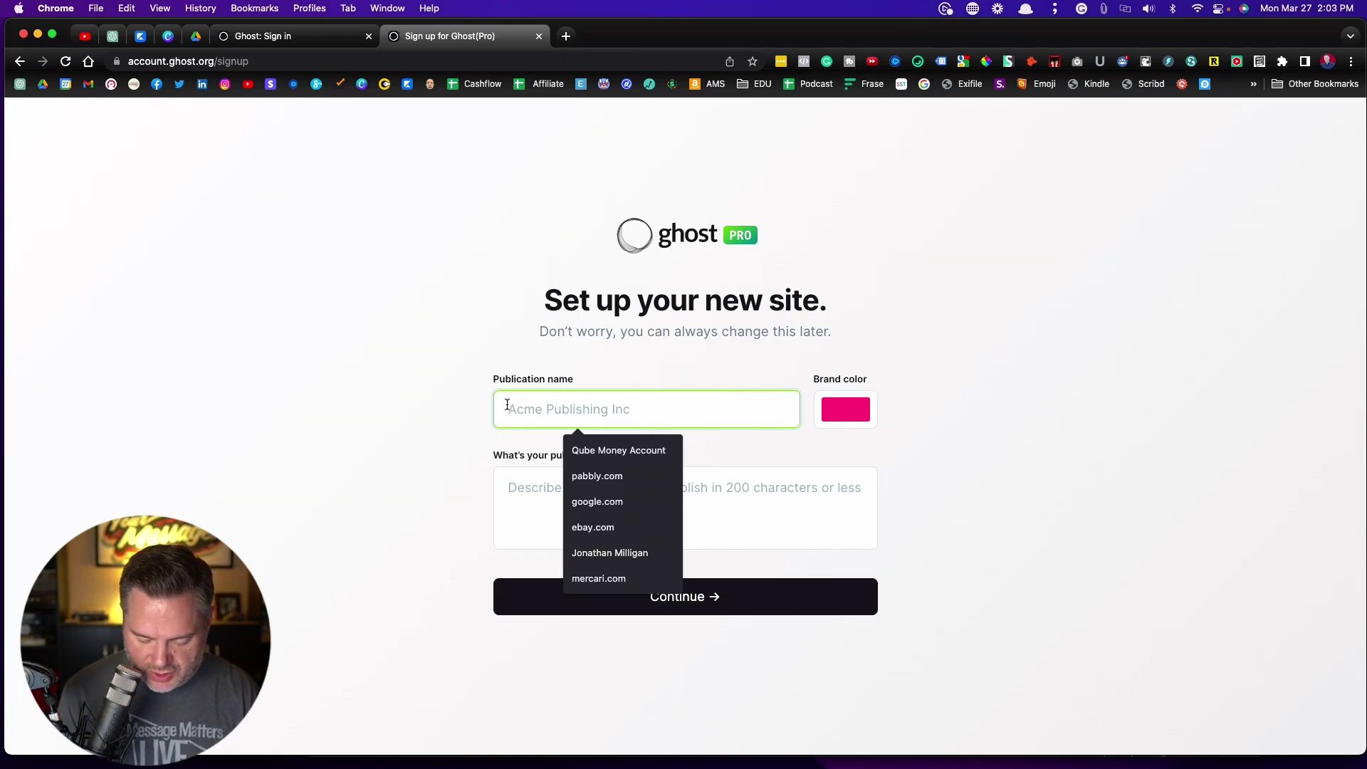
{"action": "type", "text": "eba"}
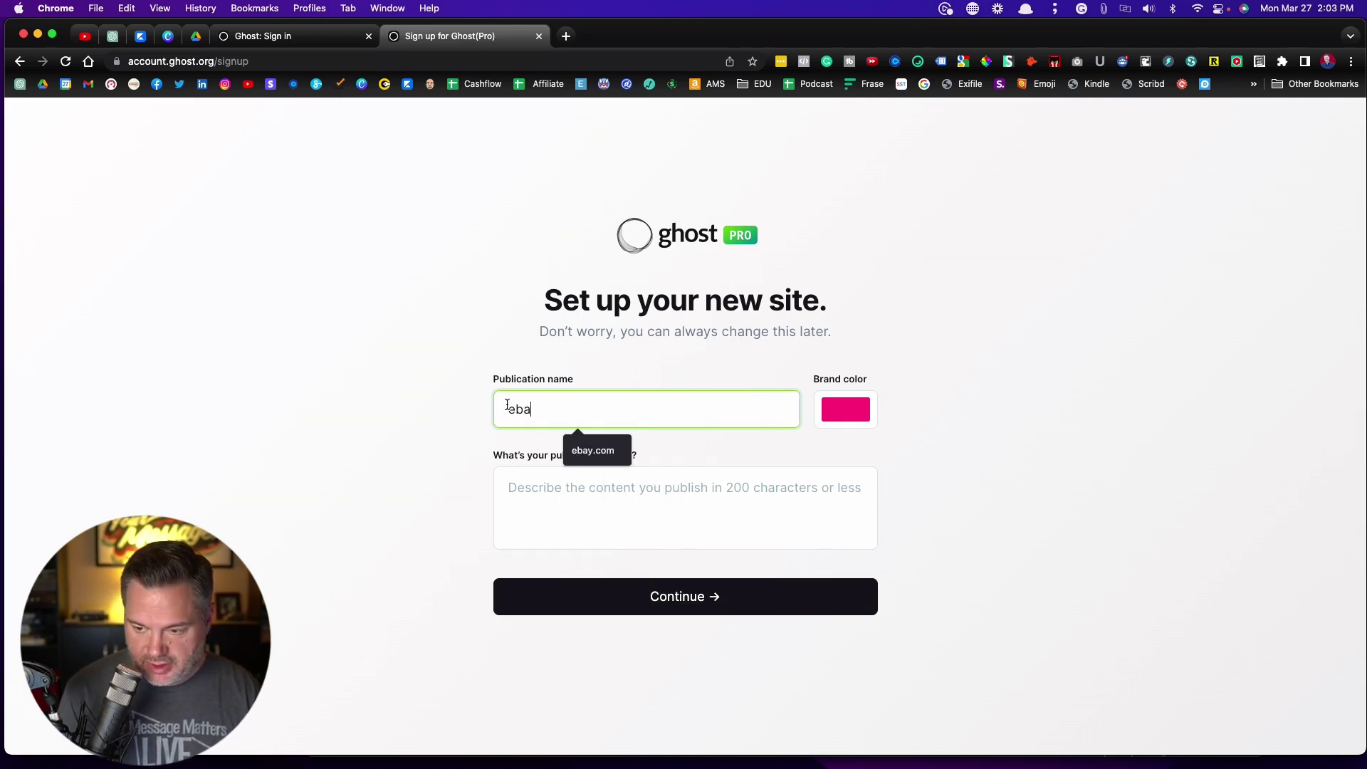
{"action": "type", "text": "y business"}
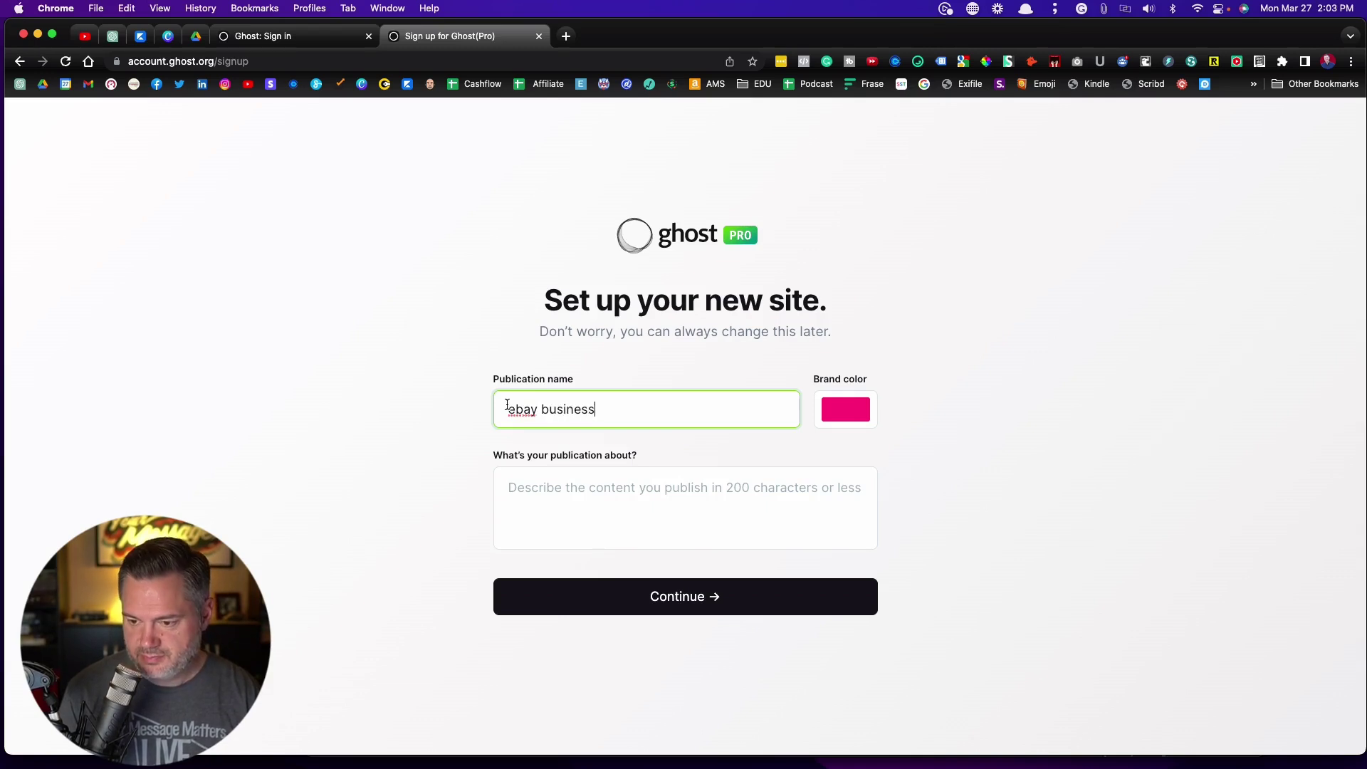
{"action": "left_click", "coordinate": [507, 502]}
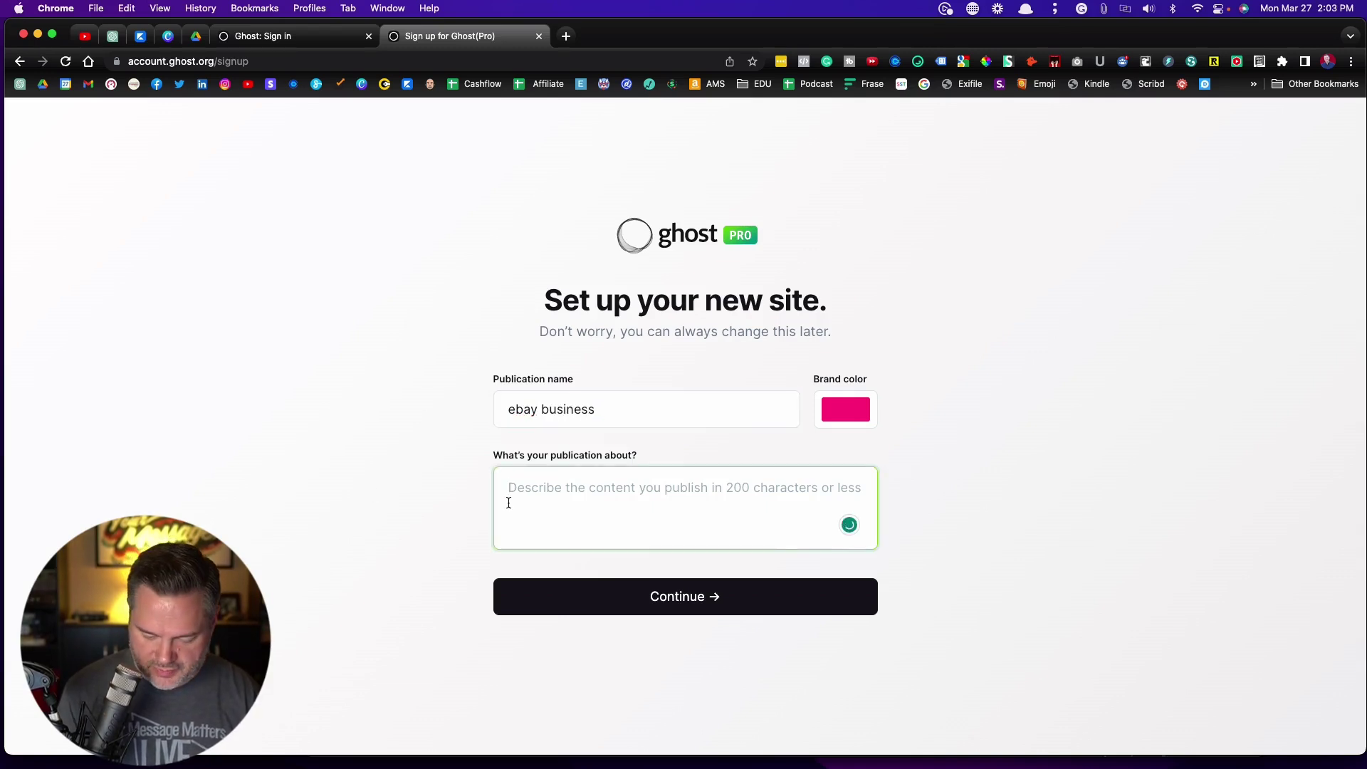
{"action": "type", "text": "A ebay "}
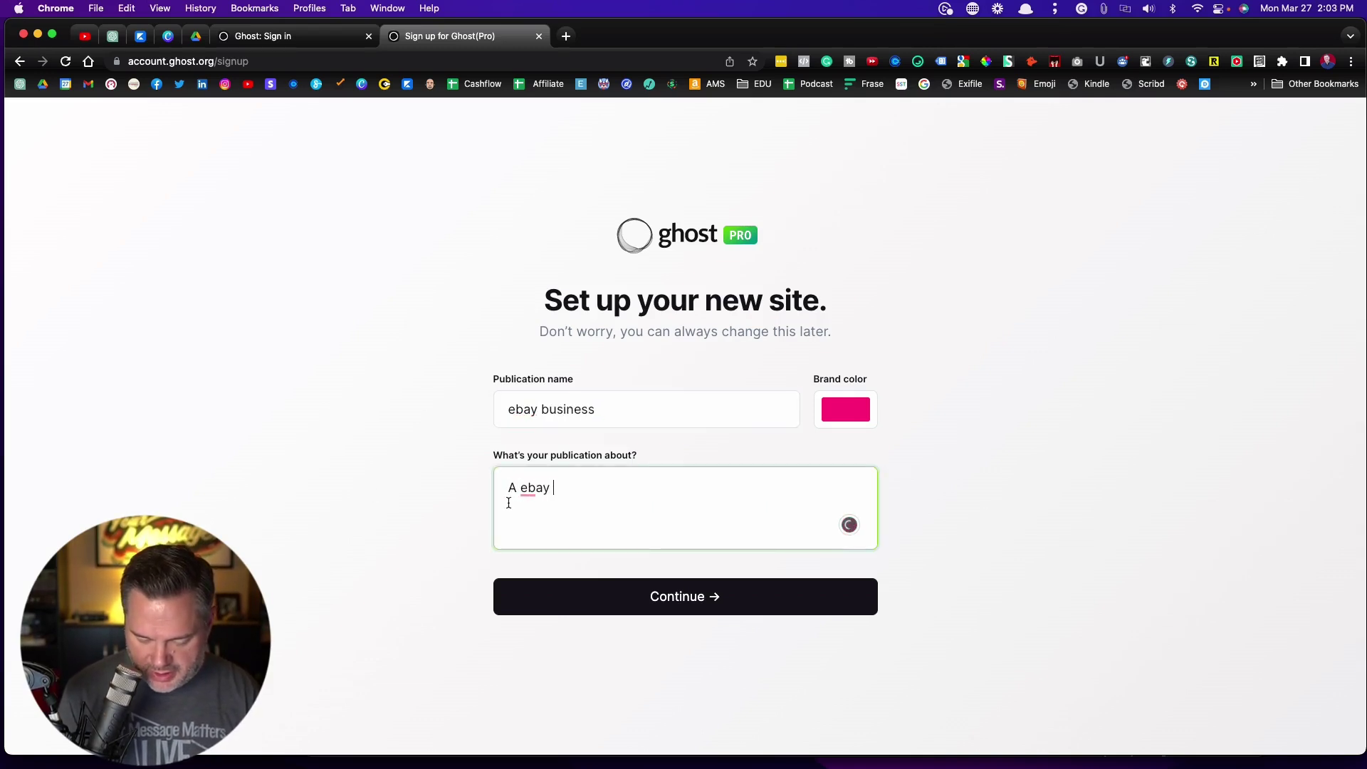
{"action": "type", "text": "education business"}
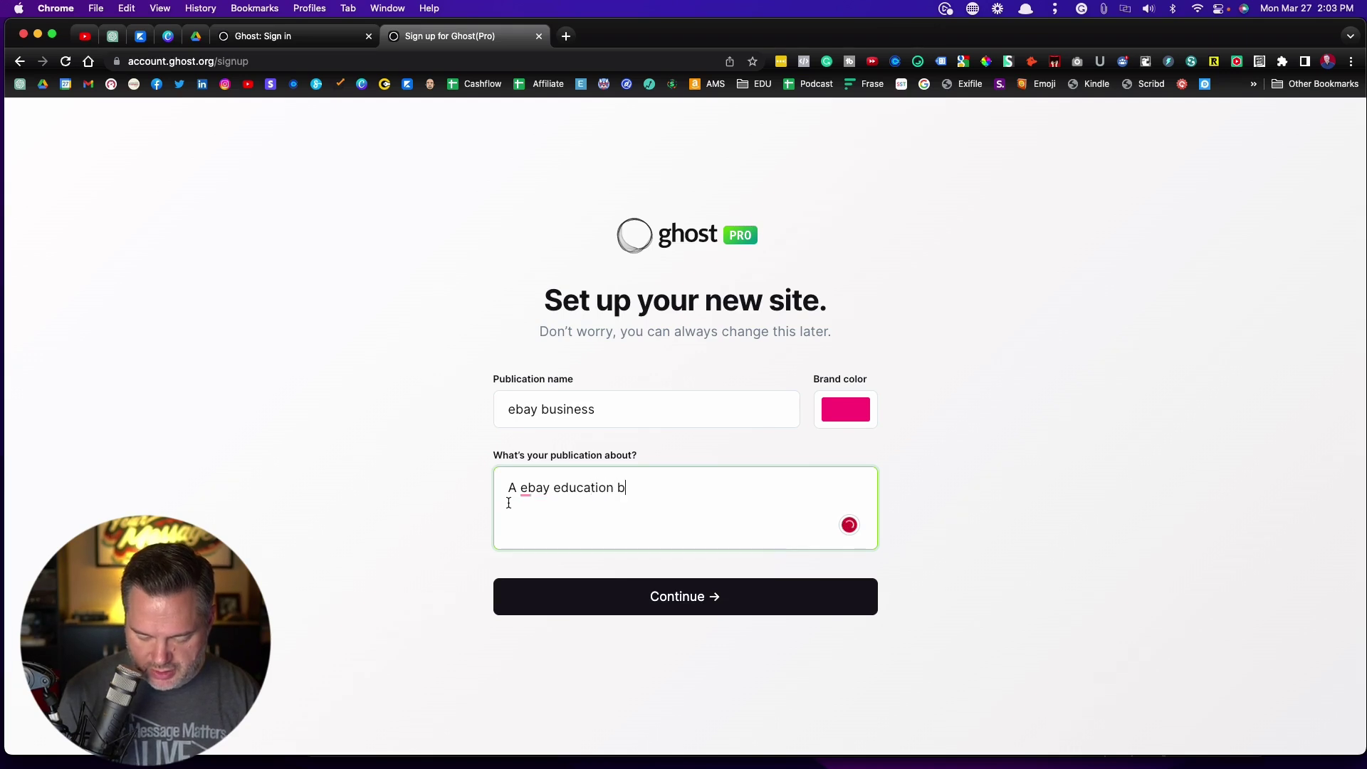
{"action": "left_click", "coordinate": [354, 503]}
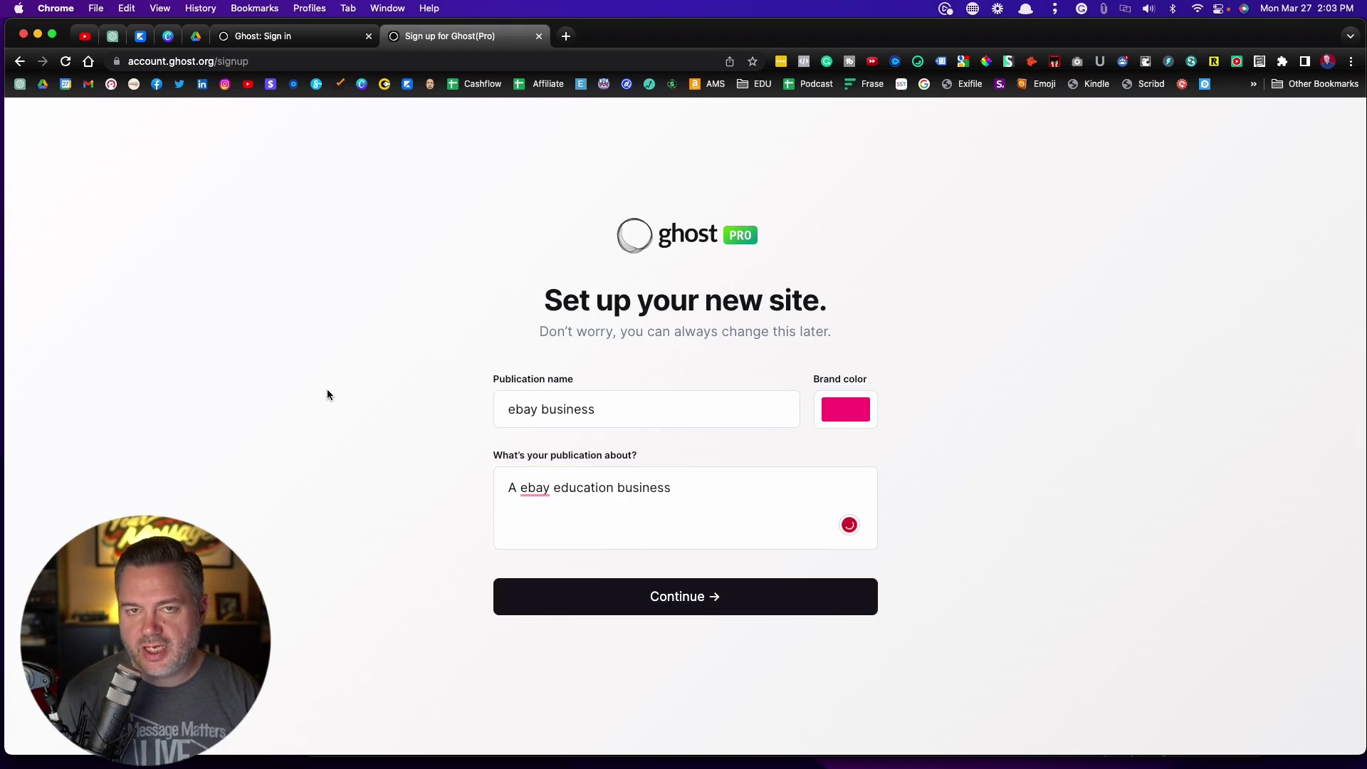
{"action": "left_click", "coordinate": [644, 607]}
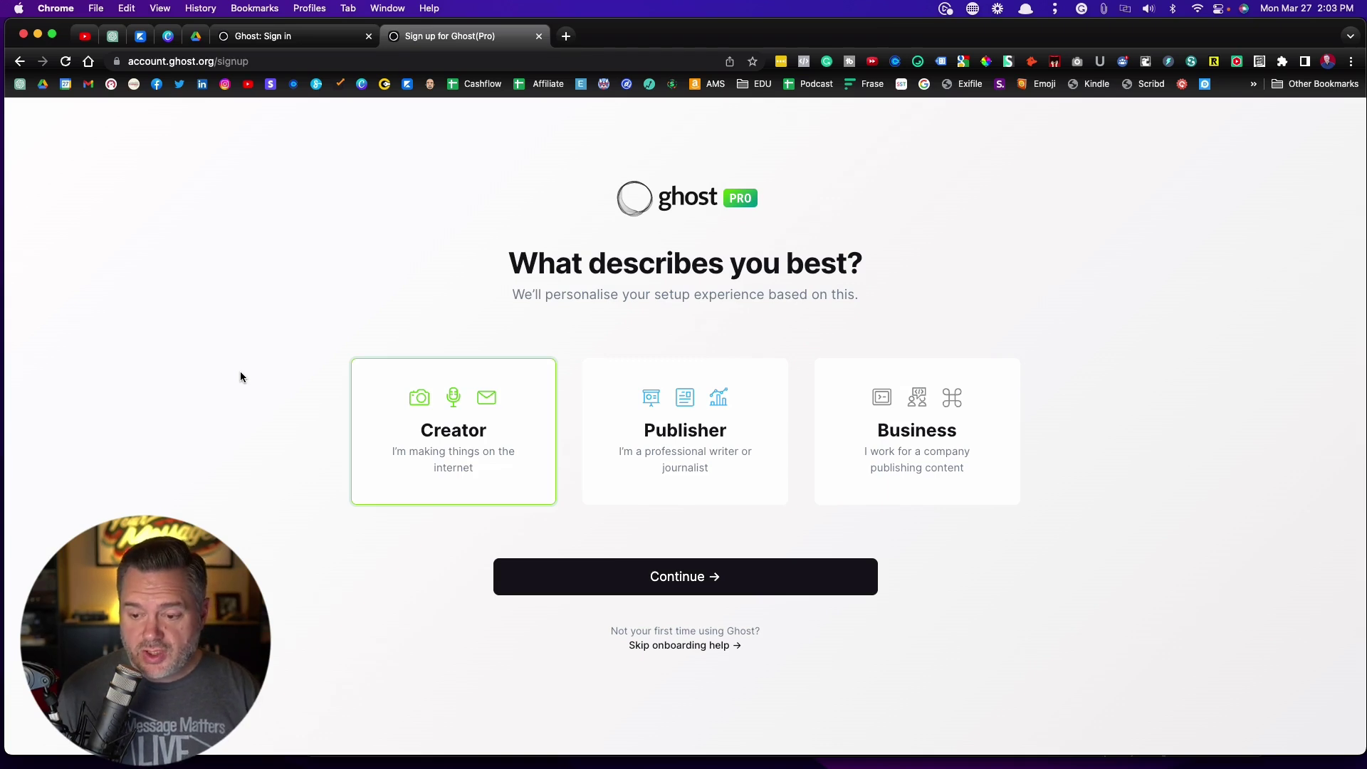
Select Creator as the profile type after trying Publisher and Business, then continue
{"action": "left_click", "coordinate": [667, 452]}
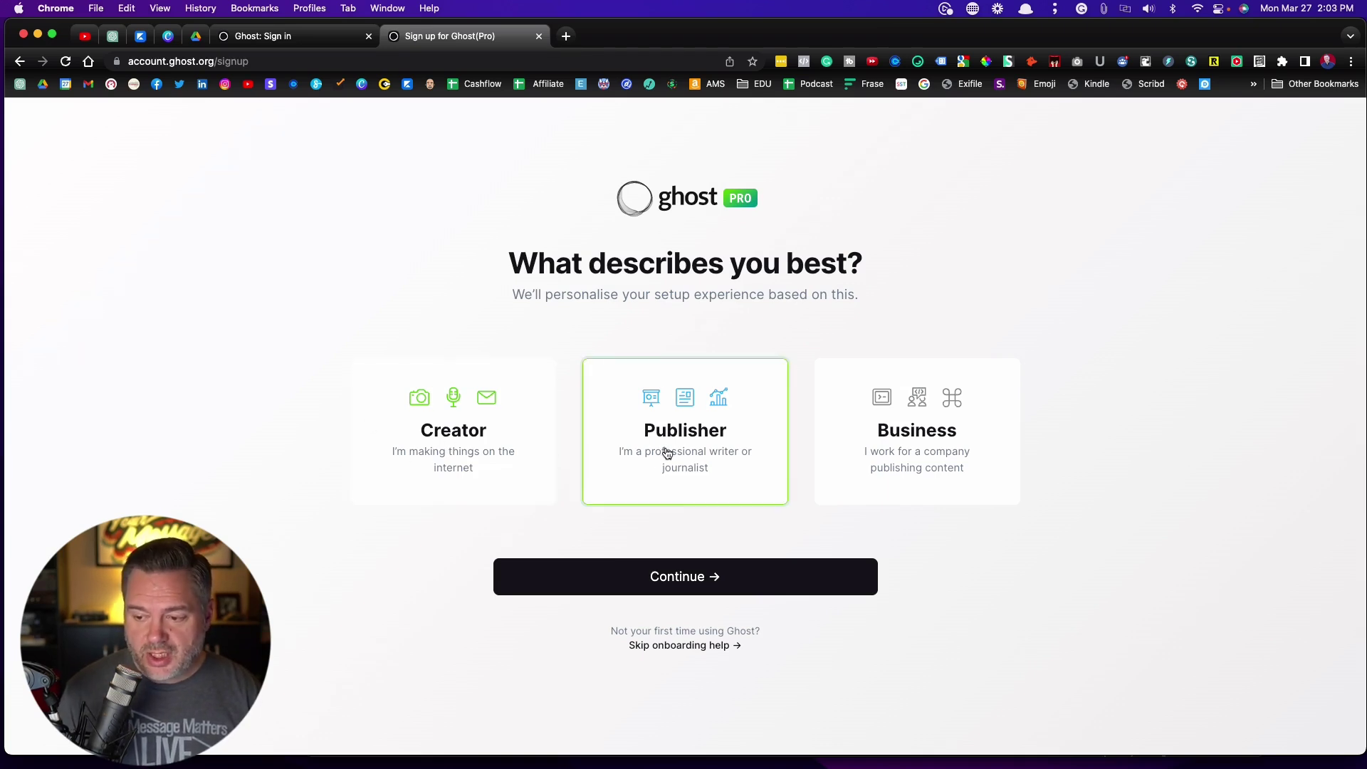
{"action": "left_click", "coordinate": [912, 451]}
{"action": "left_click", "coordinate": [468, 443]}
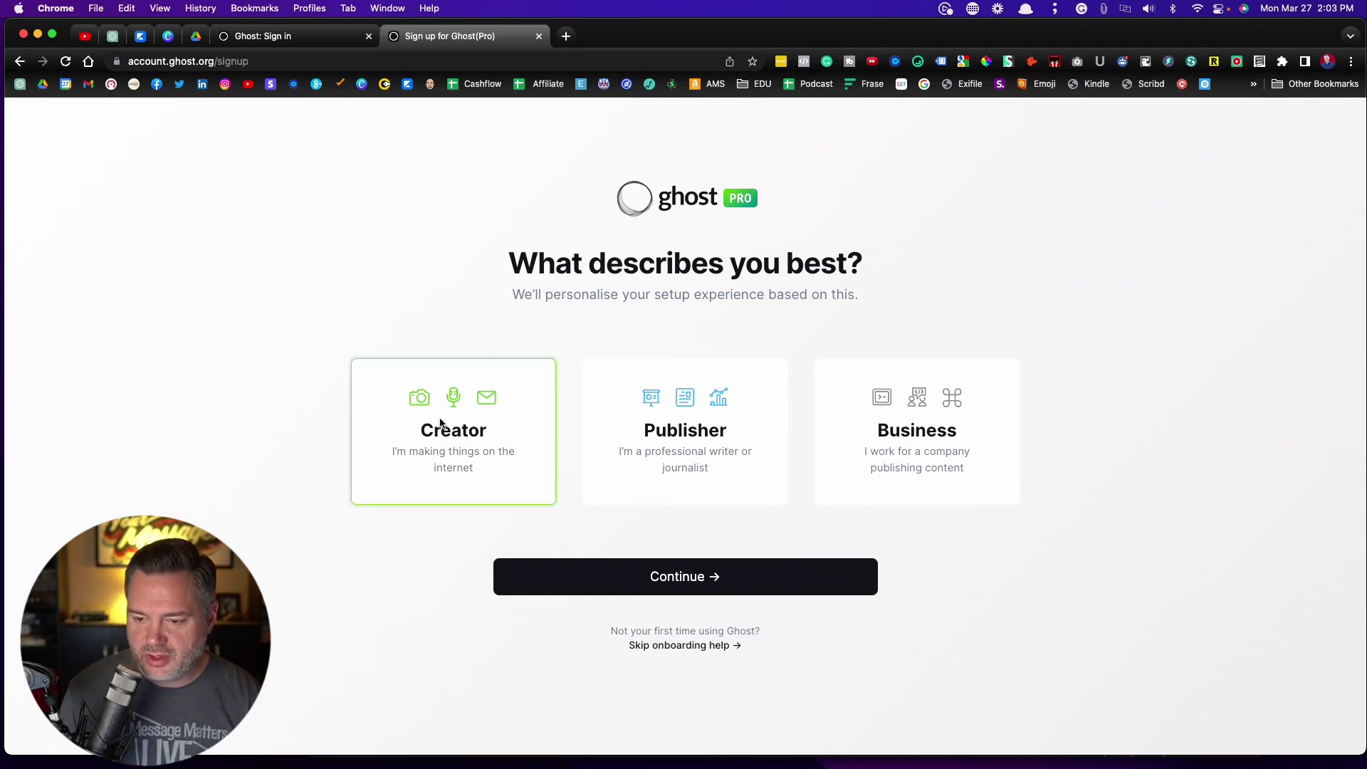
{"action": "left_click", "coordinate": [681, 580]}
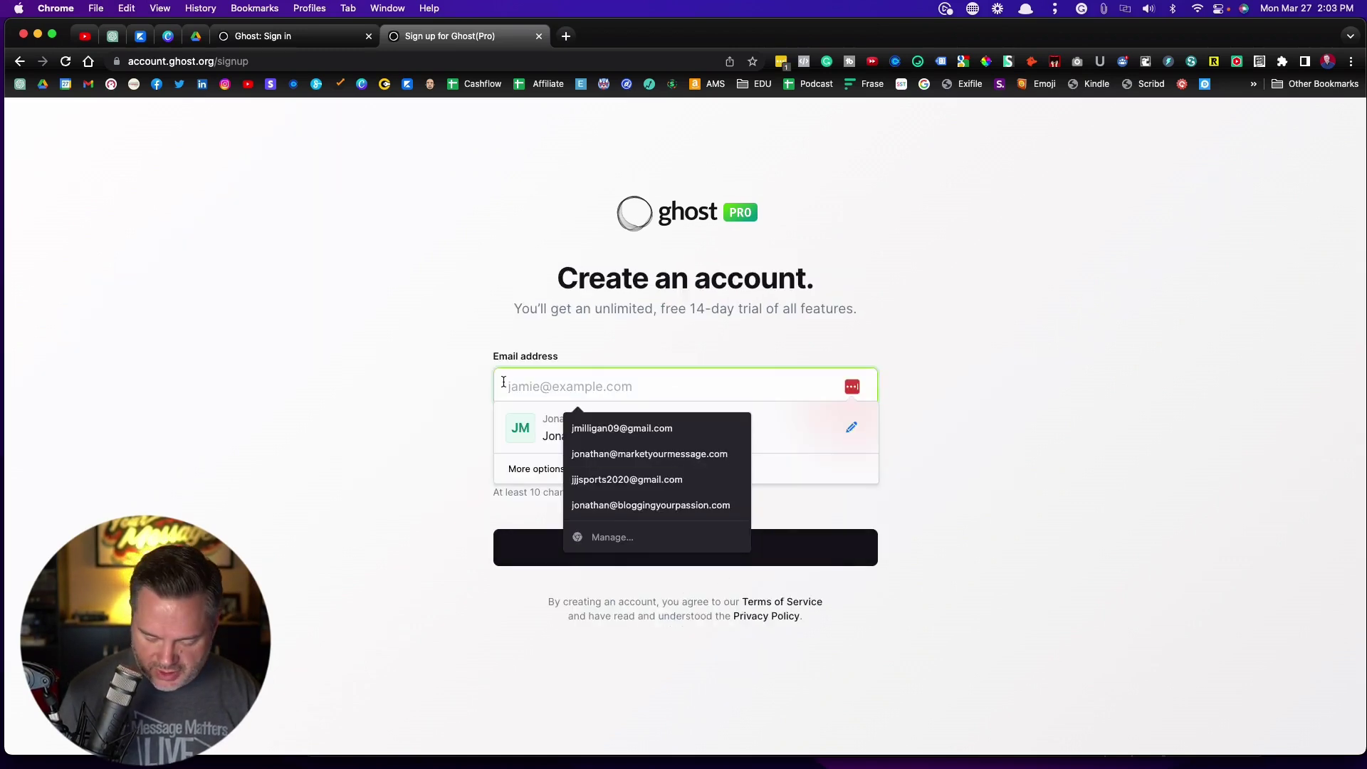
Create the account with the saved e-mail and password, declining the suggested strong password
{"action": "type", "text": "jj"}
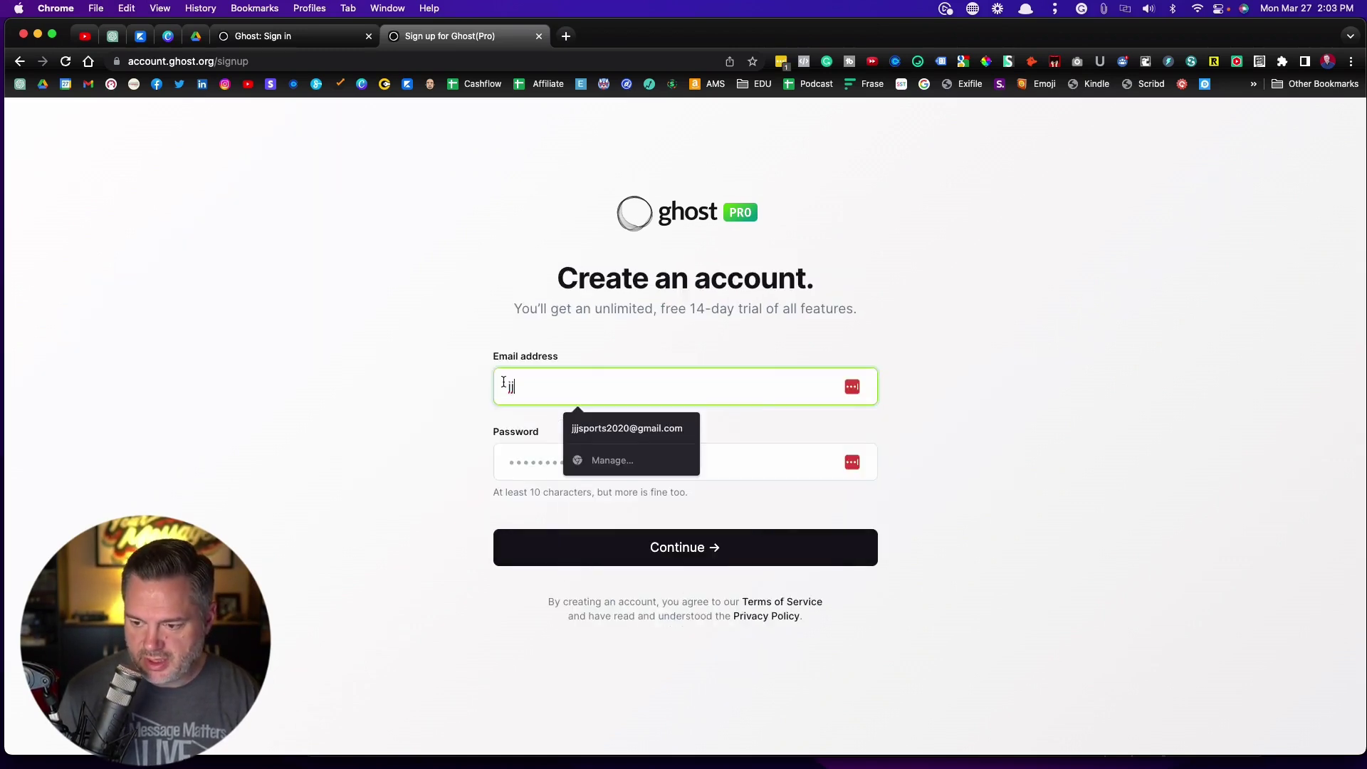
{"action": "left_click", "coordinate": [583, 428]}
{"action": "left_click", "coordinate": [543, 462]}
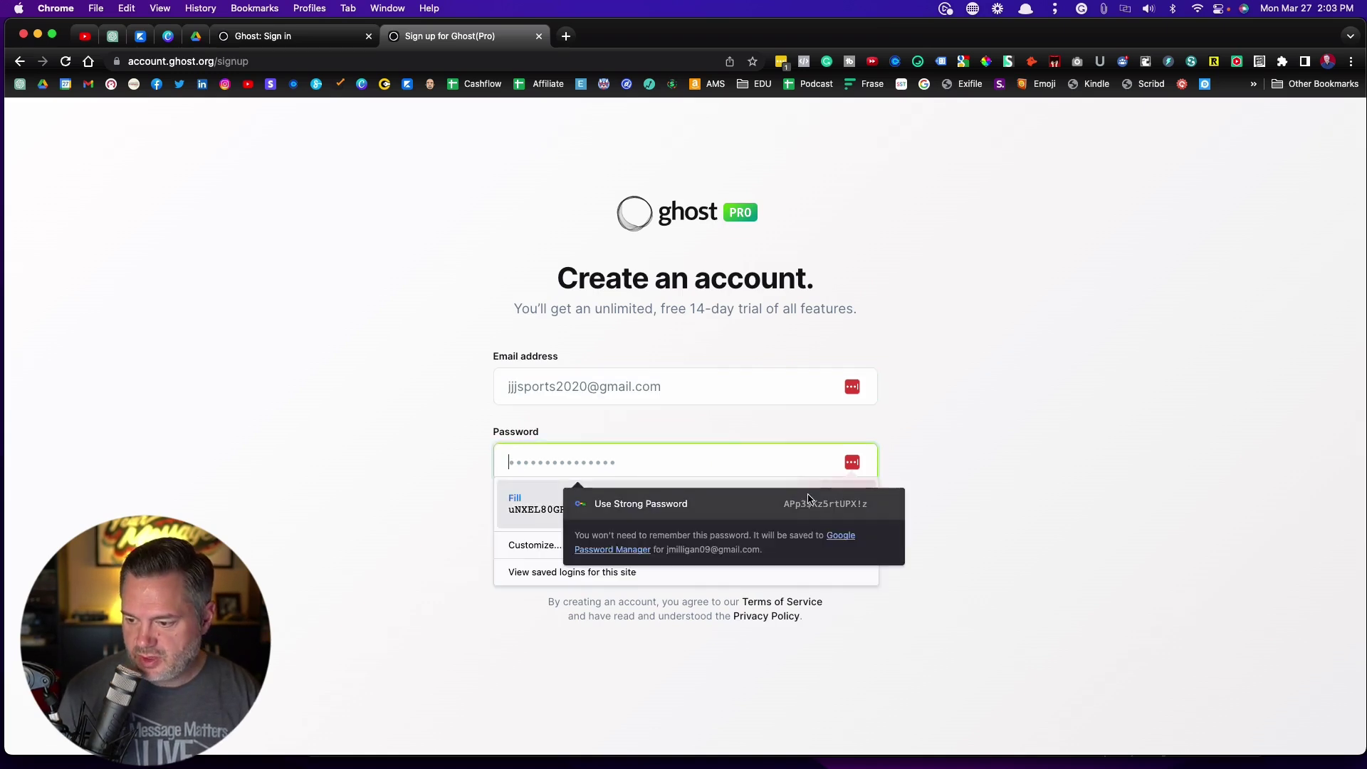
{"action": "left_click", "coordinate": [680, 503]}
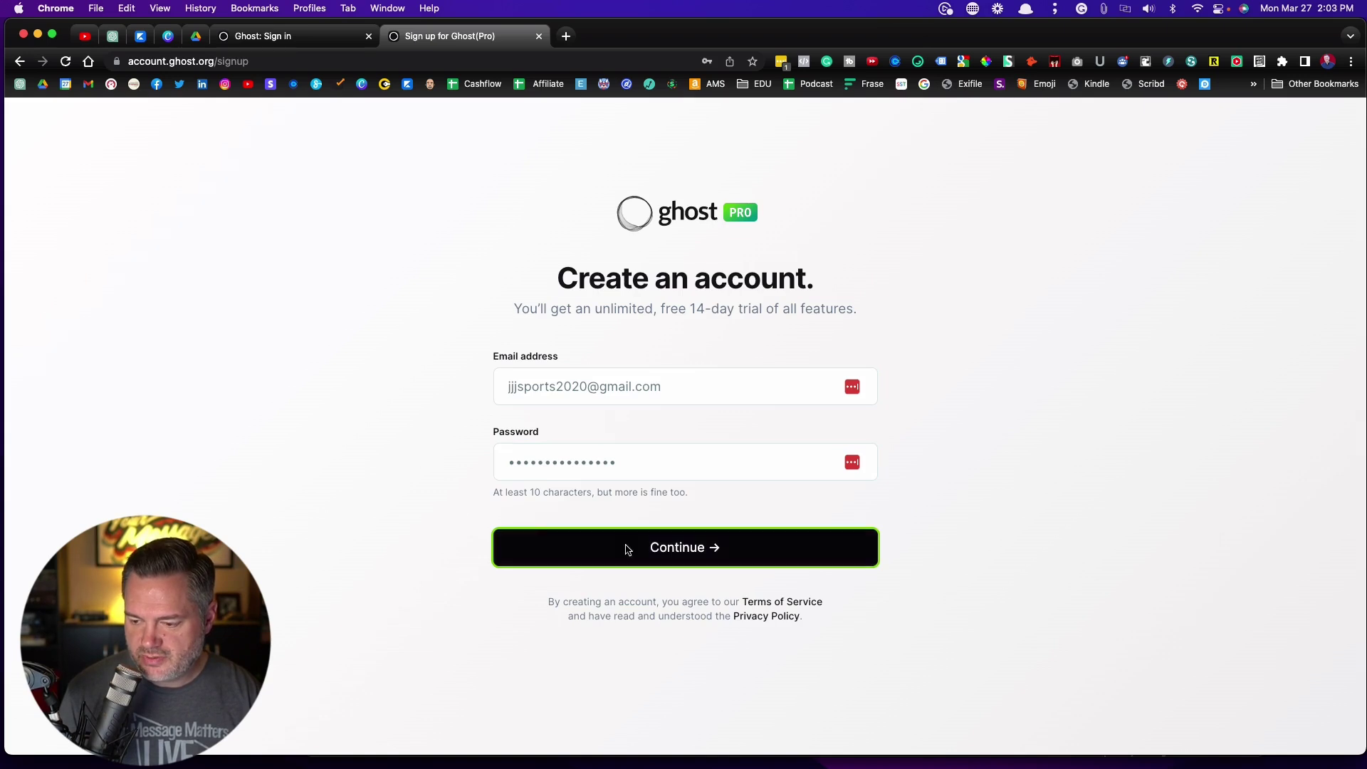
{"action": "left_click", "coordinate": [650, 549]}
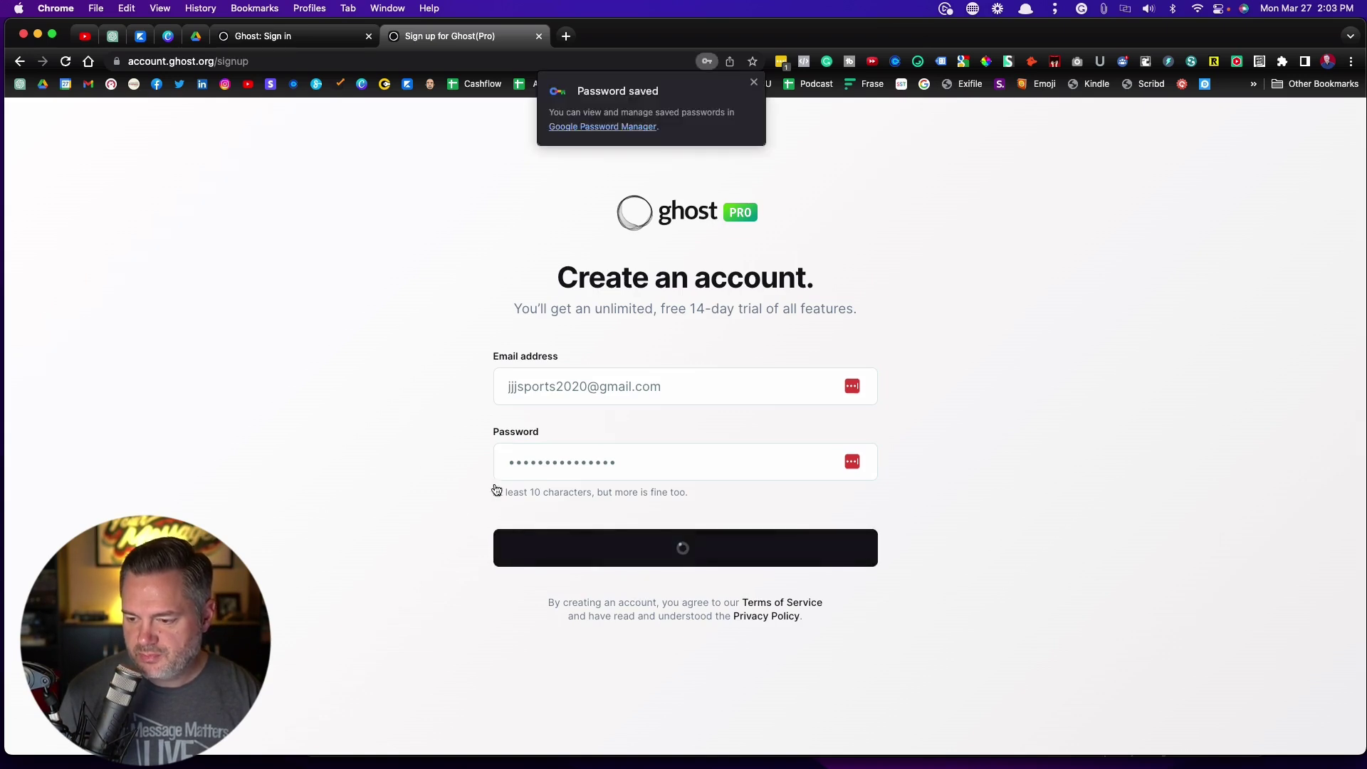
Dismiss the full name autofill suggestions on the card verification form
{"action": "left_click", "coordinate": [409, 392]}
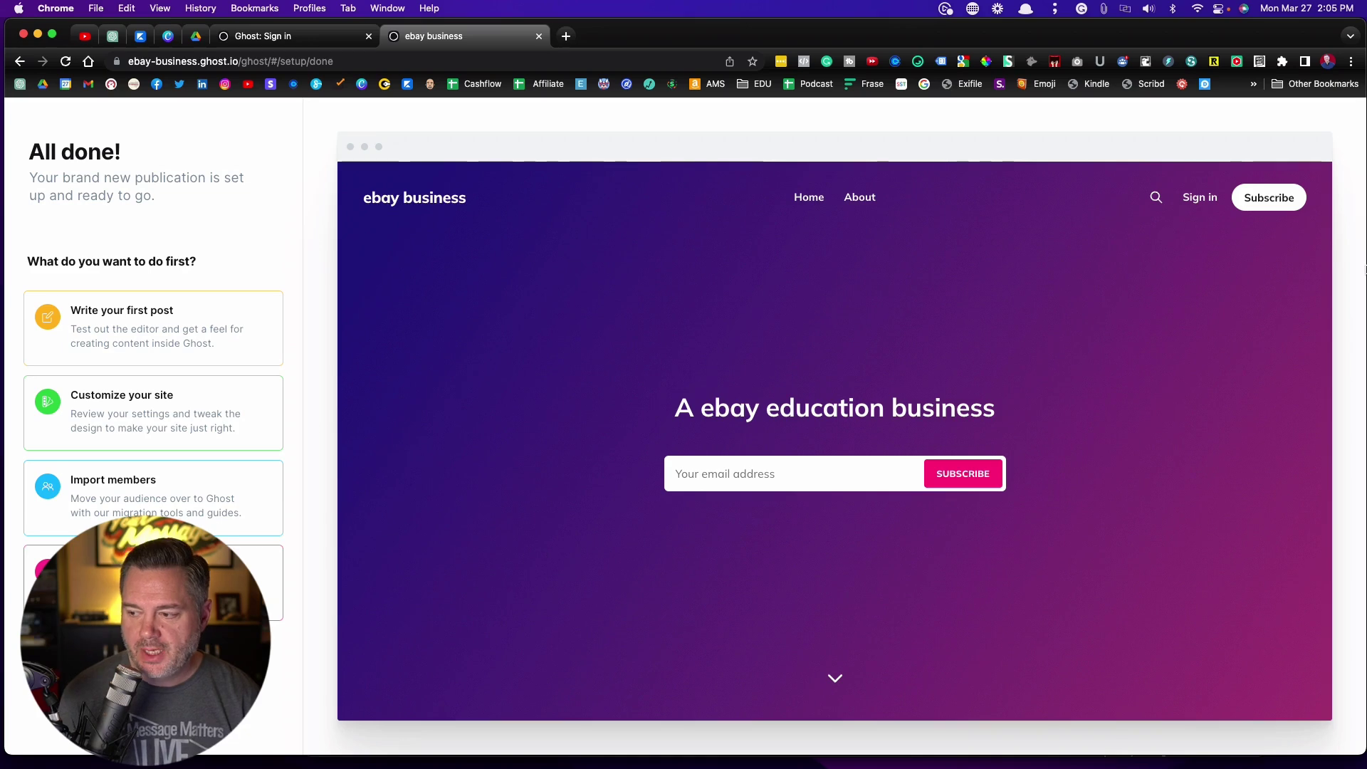
{"action": "scroll", "coordinate": [879, 427], "scroll_direction": "down", "scroll_amount": 5}
{"action": "scroll", "coordinate": [879, 427], "scroll_direction": "down", "scroll_amount": 2}
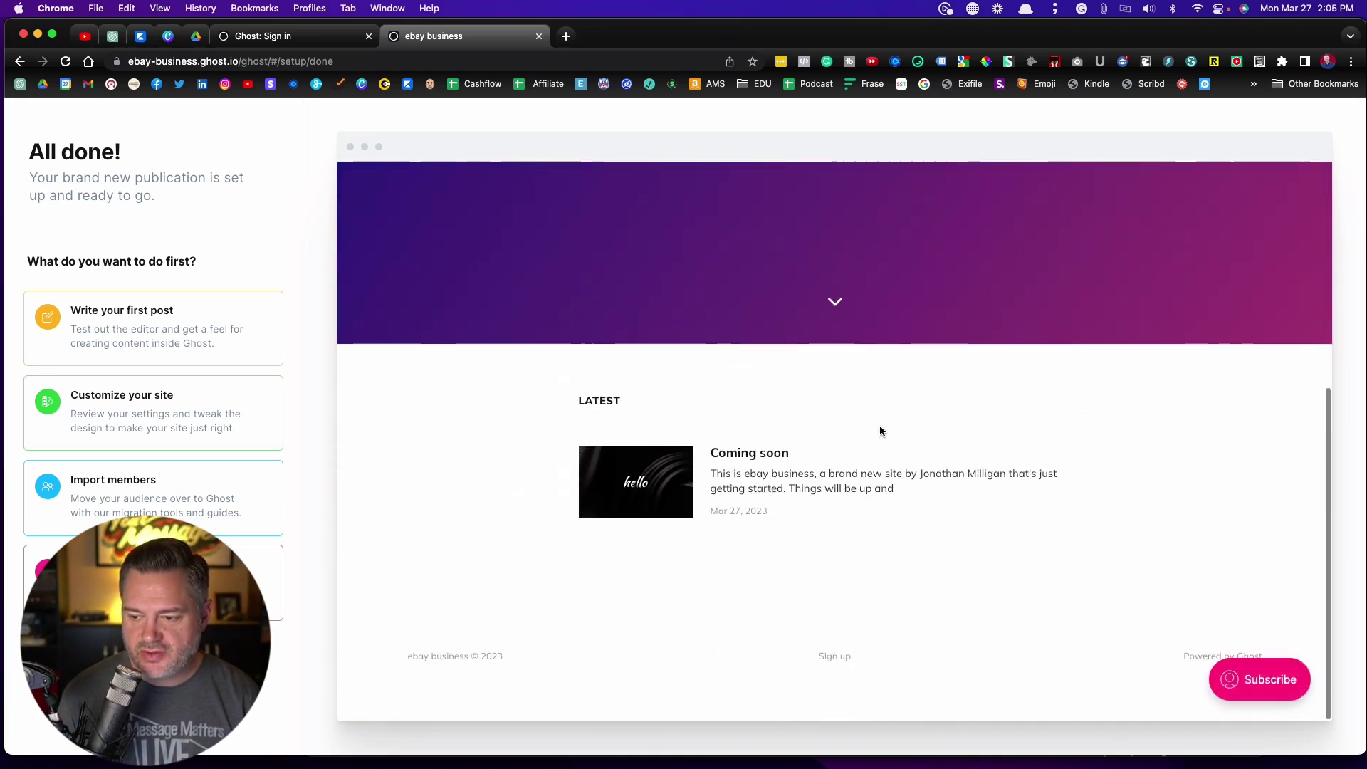
{"action": "scroll", "coordinate": [878, 427], "scroll_direction": "up", "scroll_amount": 8}
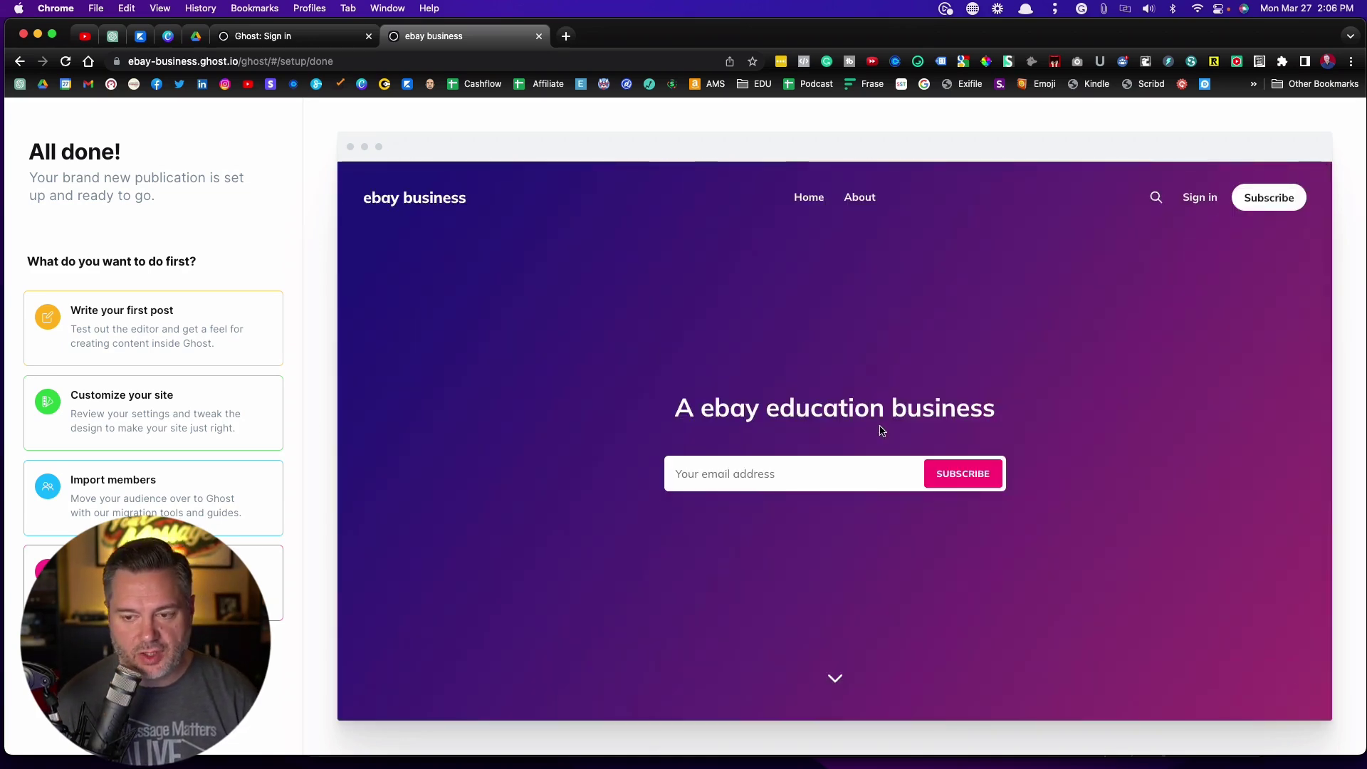